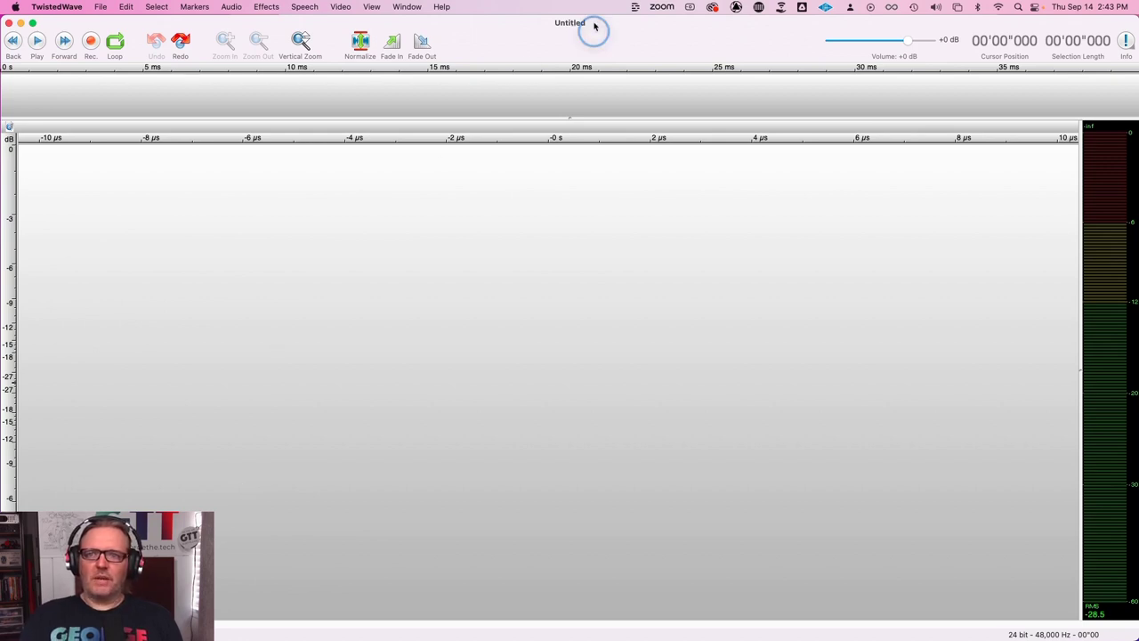
Review the audio device preferences and accept the settings.
left_click(62, 7)
left_click(56, 37)
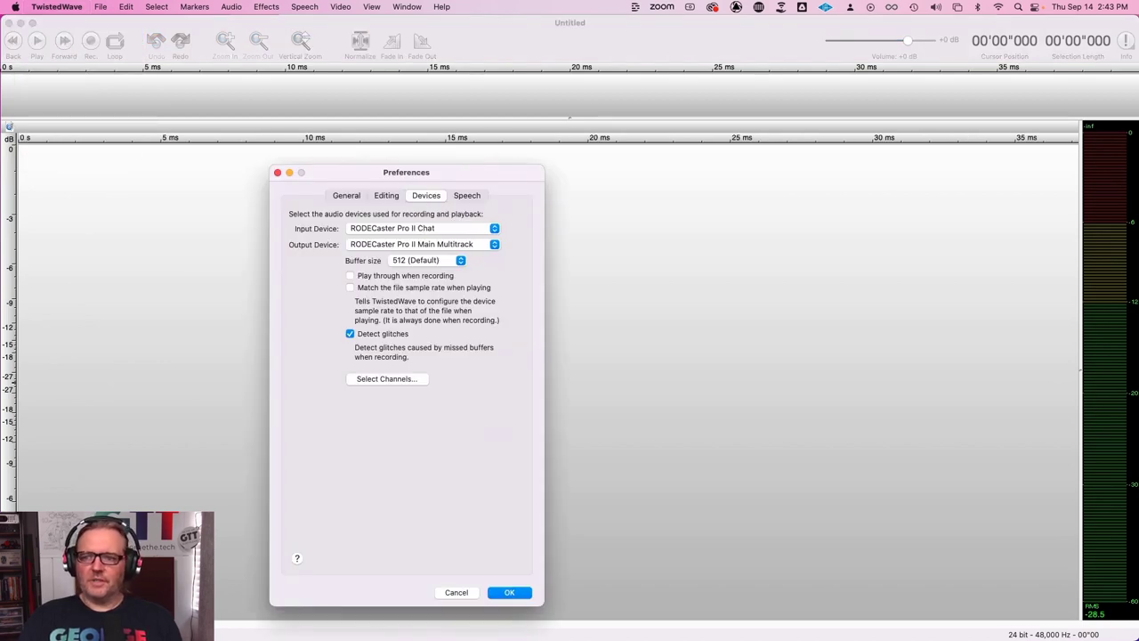
left_click(508, 593)
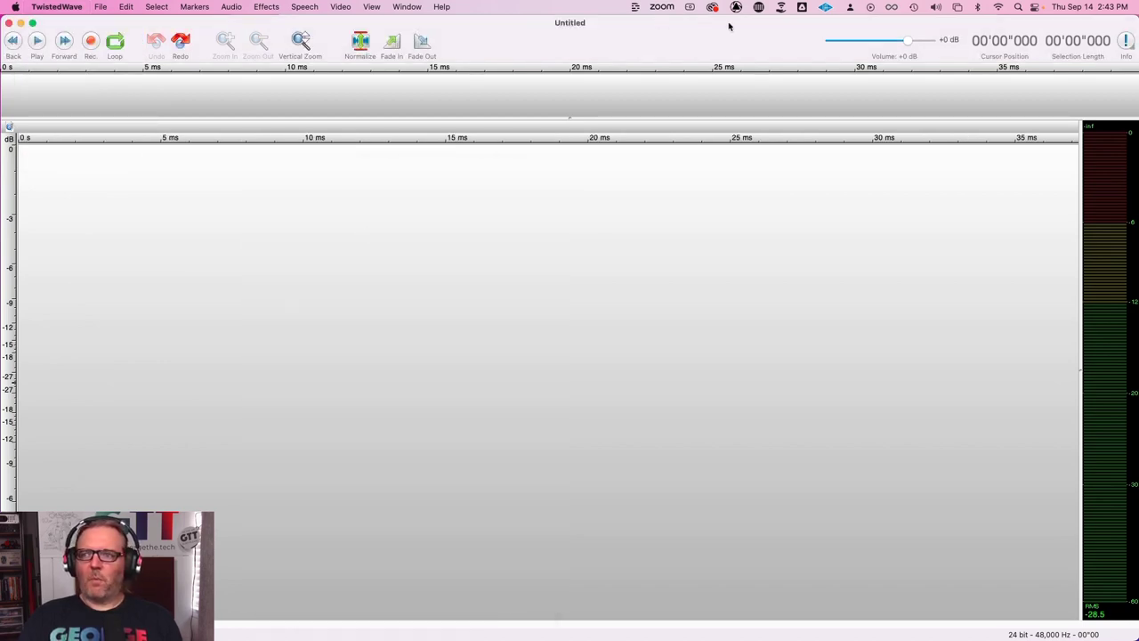
left_click(730, 31)
left_click(1119, 349)
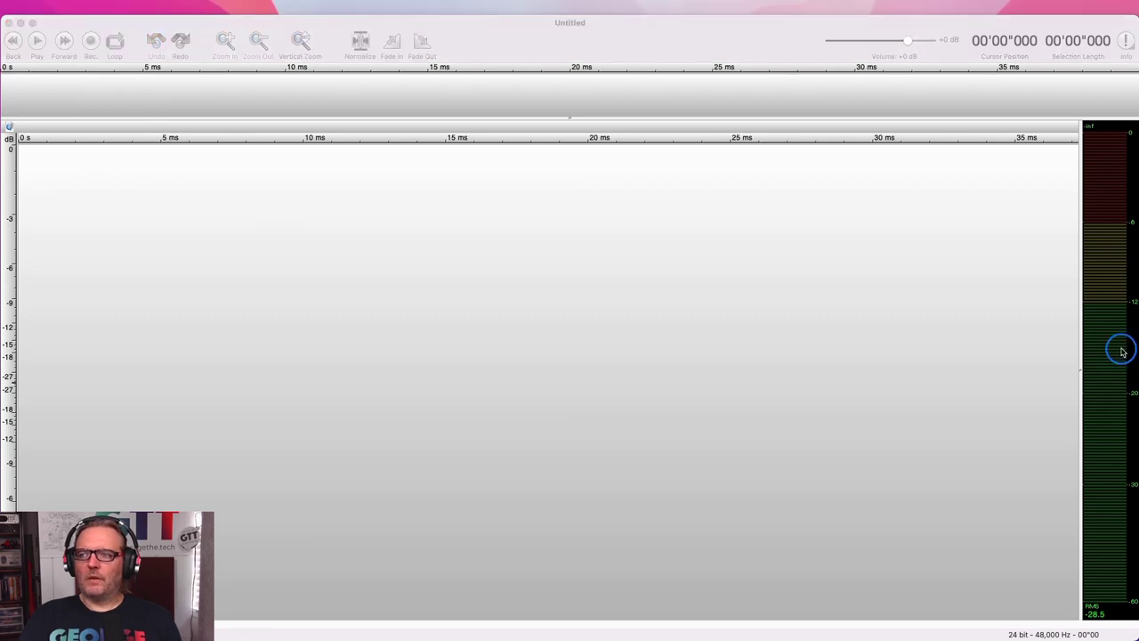
Keep RODECaster Pro II Main Multitrack as the output device.
left_click(231, 8)
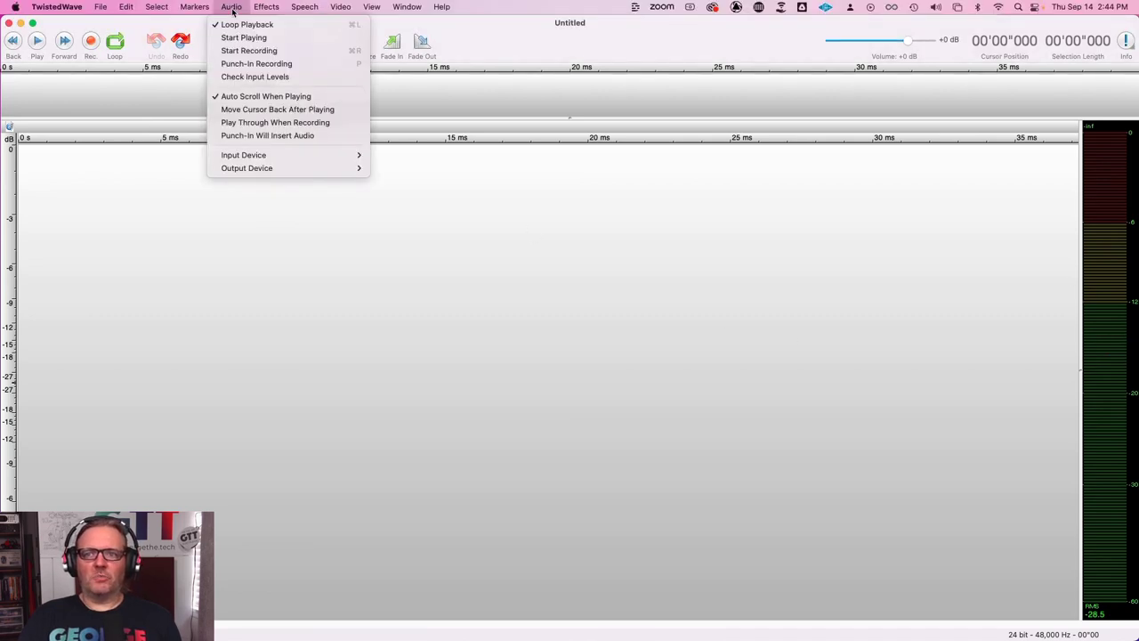
mouse_move(270, 156)
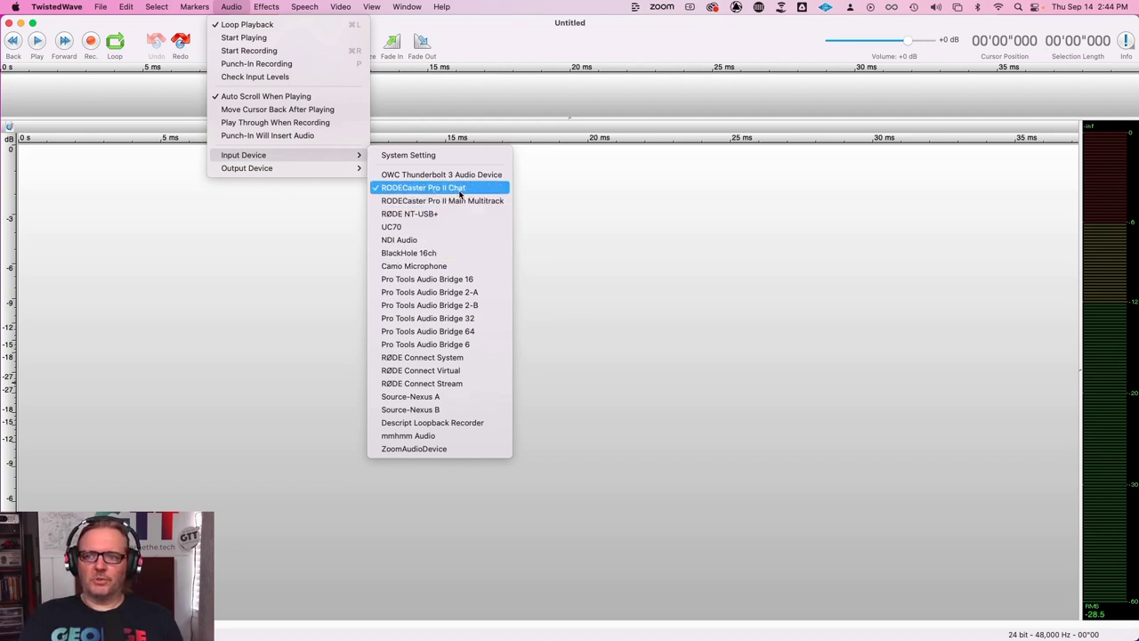
mouse_move(308, 172)
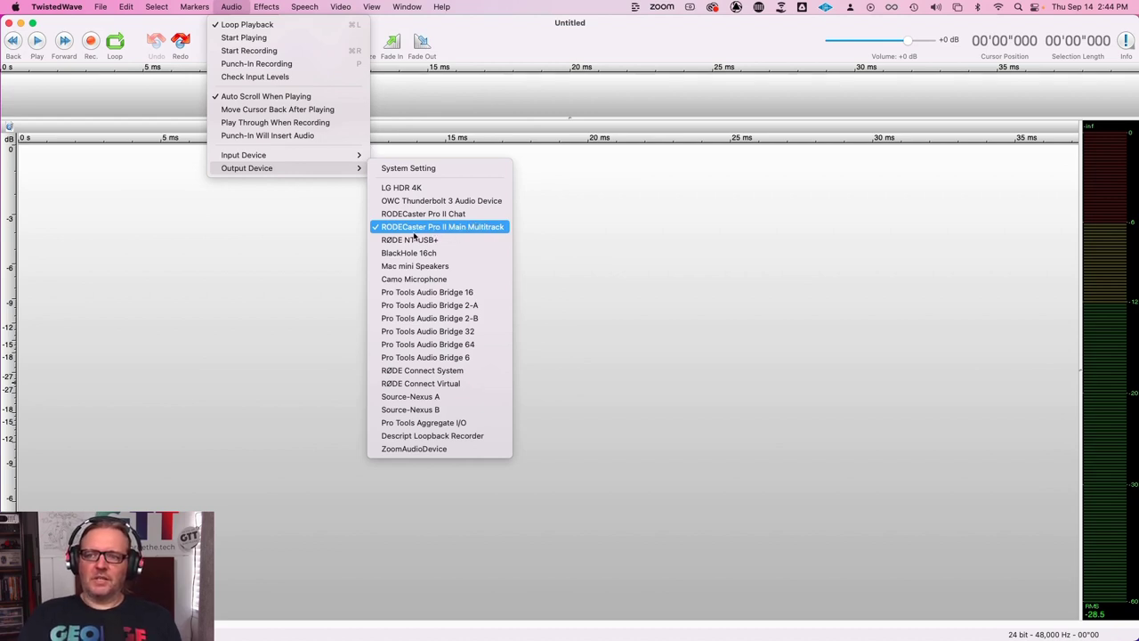
left_click(488, 229)
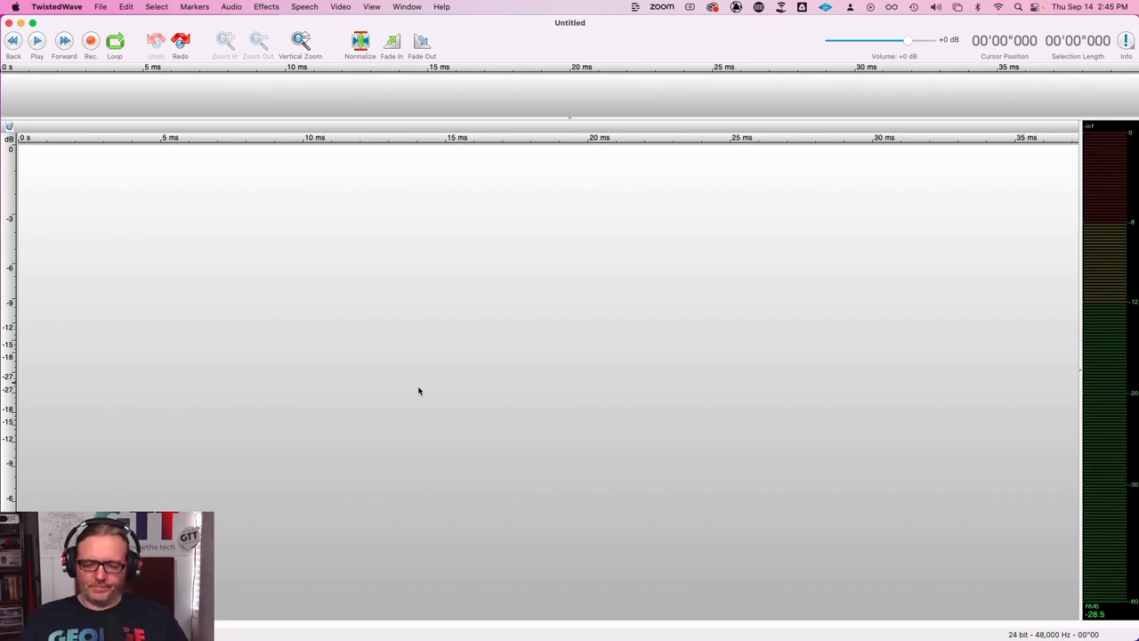
Start recording a voice take of about 1'02"89.
left_click(725, 27)
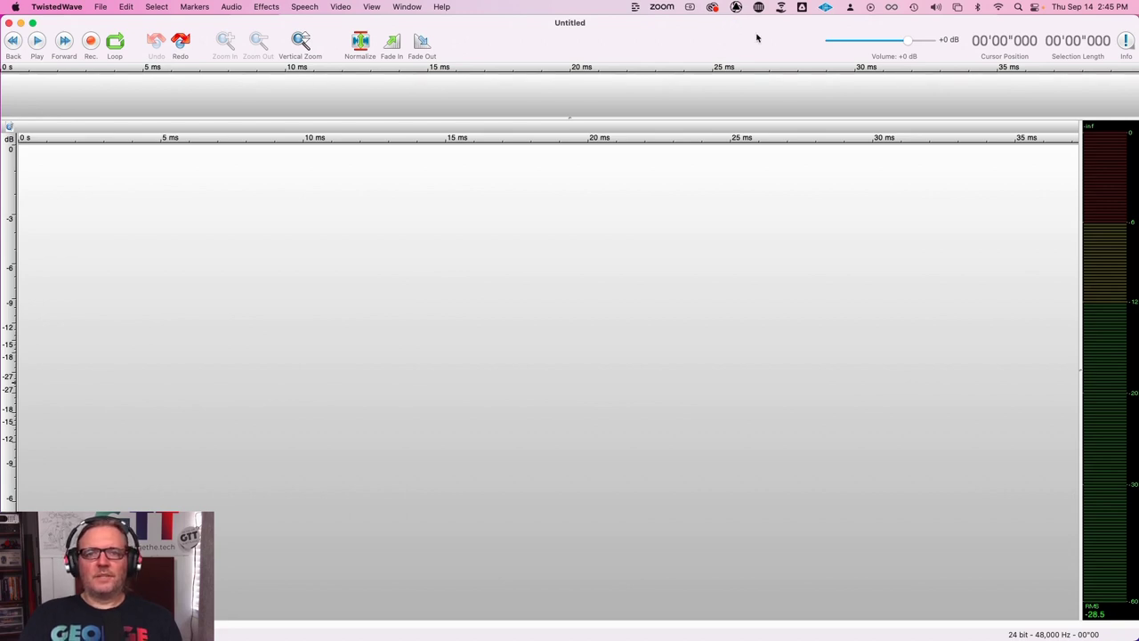
left_click(757, 37)
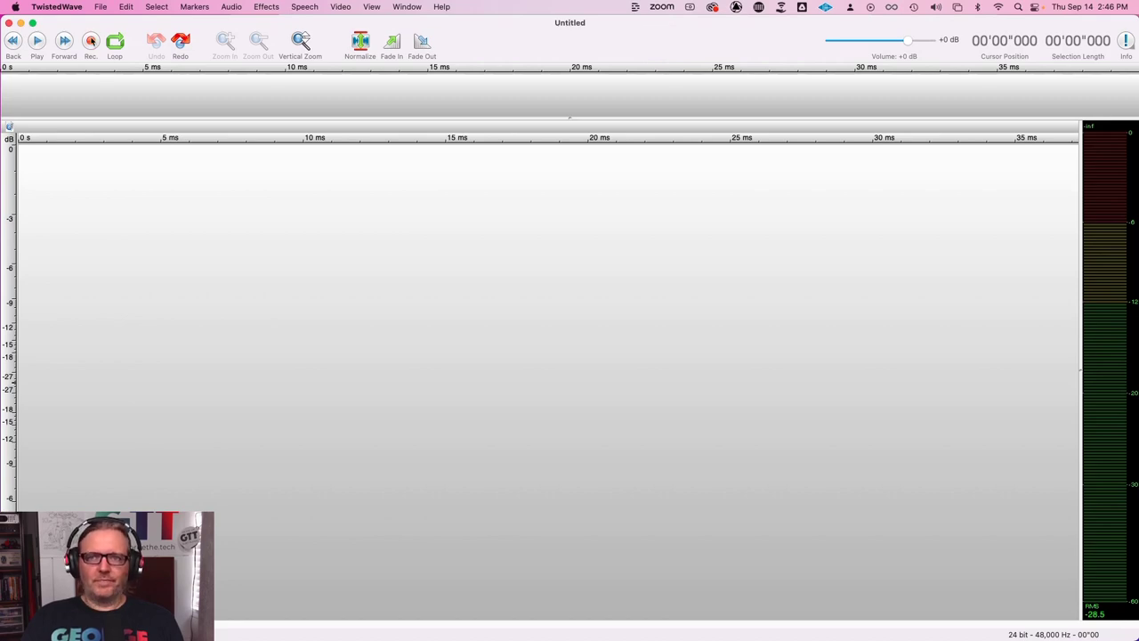
left_click(90, 41)
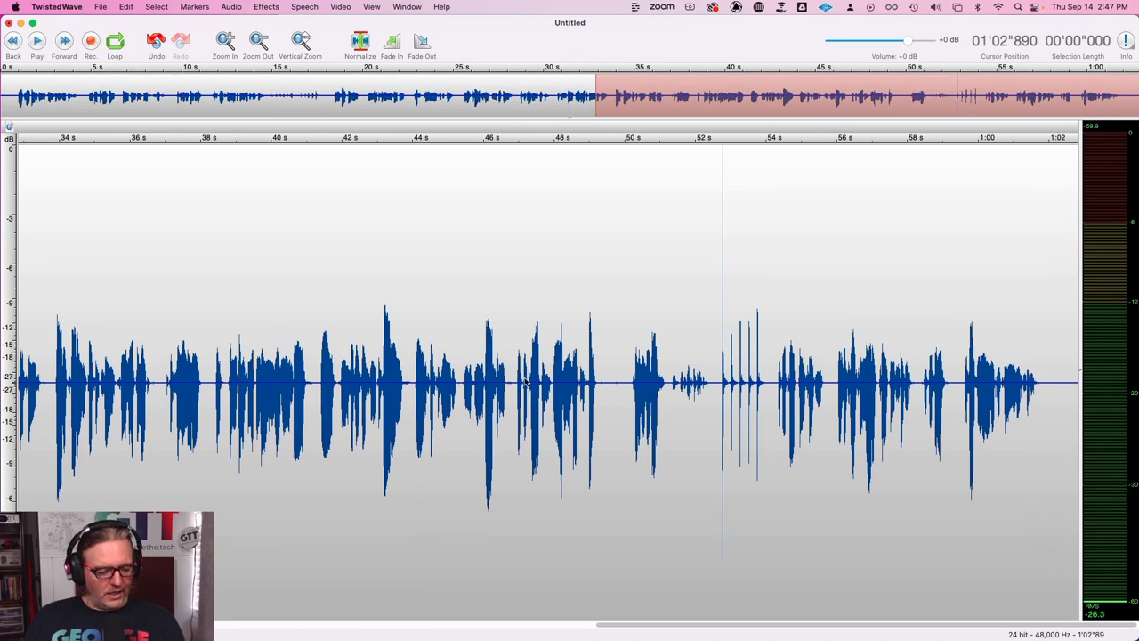
Undo the first take and record a new take of about 2'32".
key("super+z")
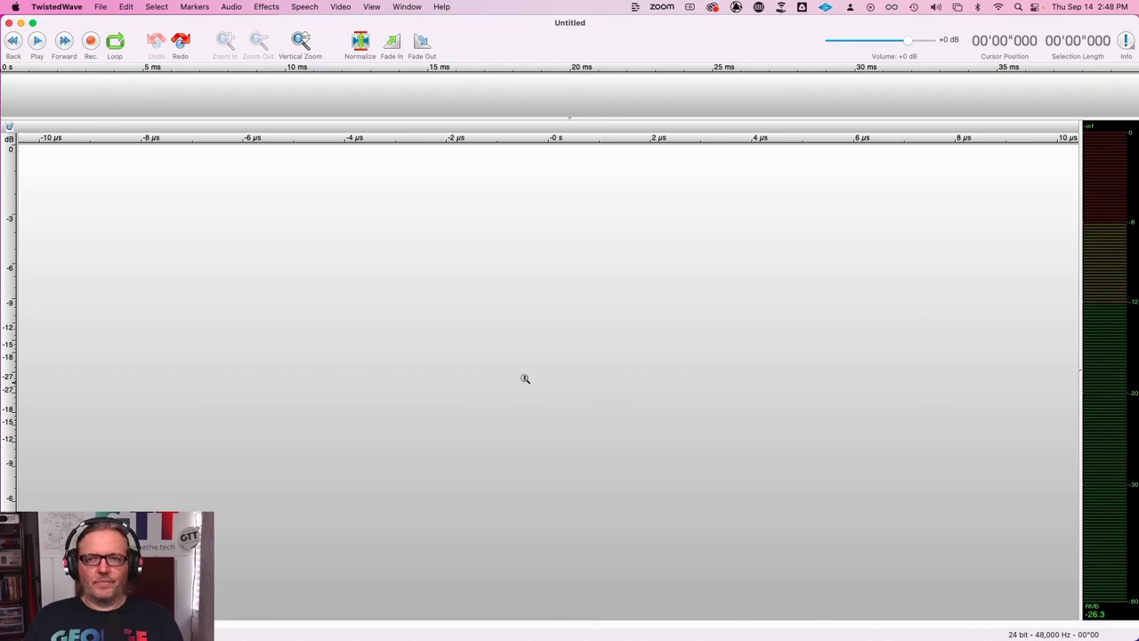
key("super+r")
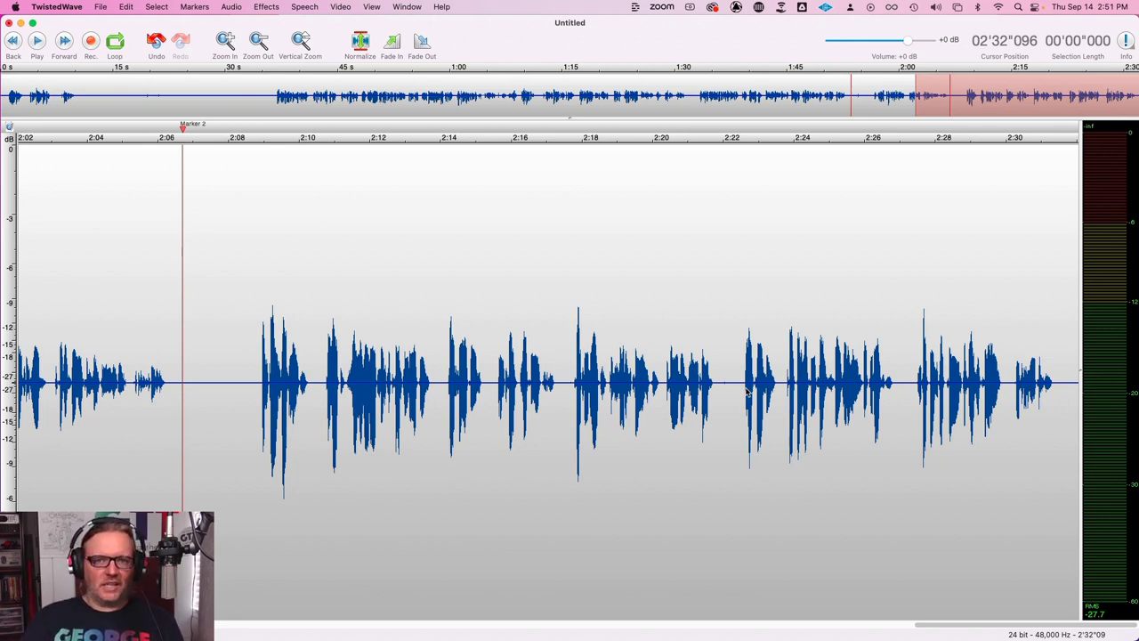
Select the audio from Marker 2, near 2:06, to the end of the recording.
left_click(648, 374)
double_click(648, 374)
left_click(649, 374)
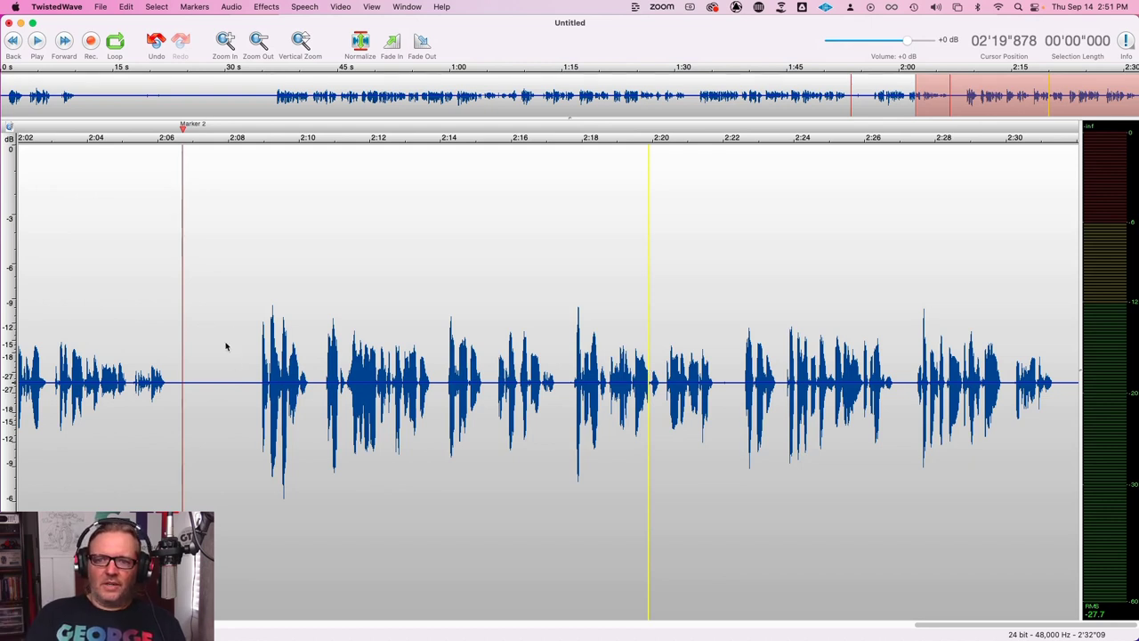
left_click(249, 374)
double_click(249, 375)
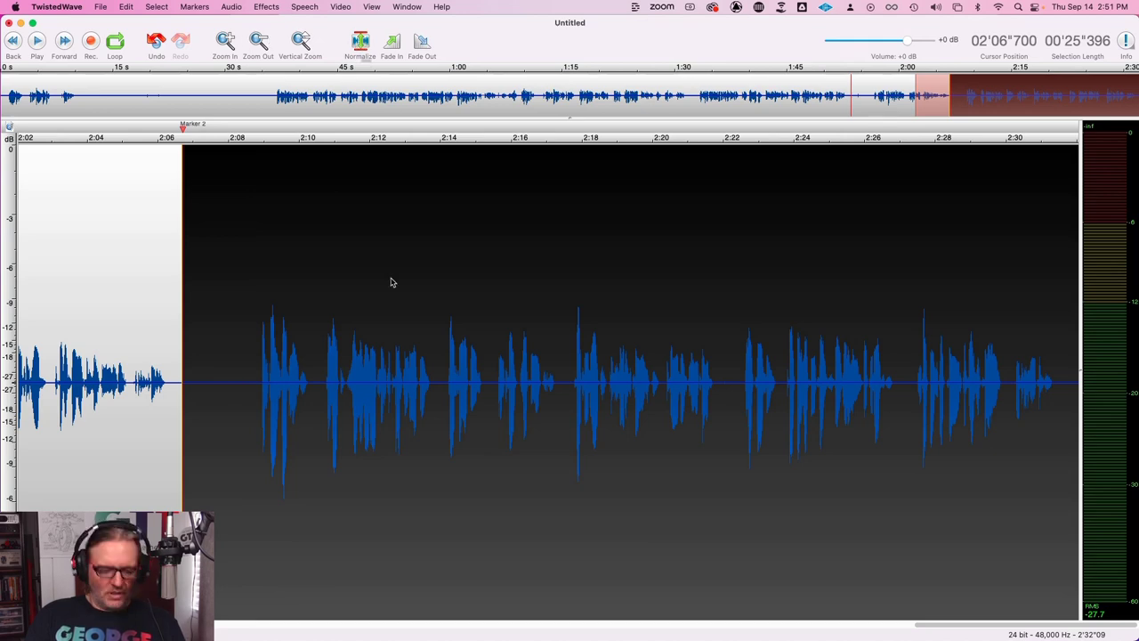
Amplify the Marker 2-to-end selection by -12 dB, then deselect it.
key("super+shift+a")
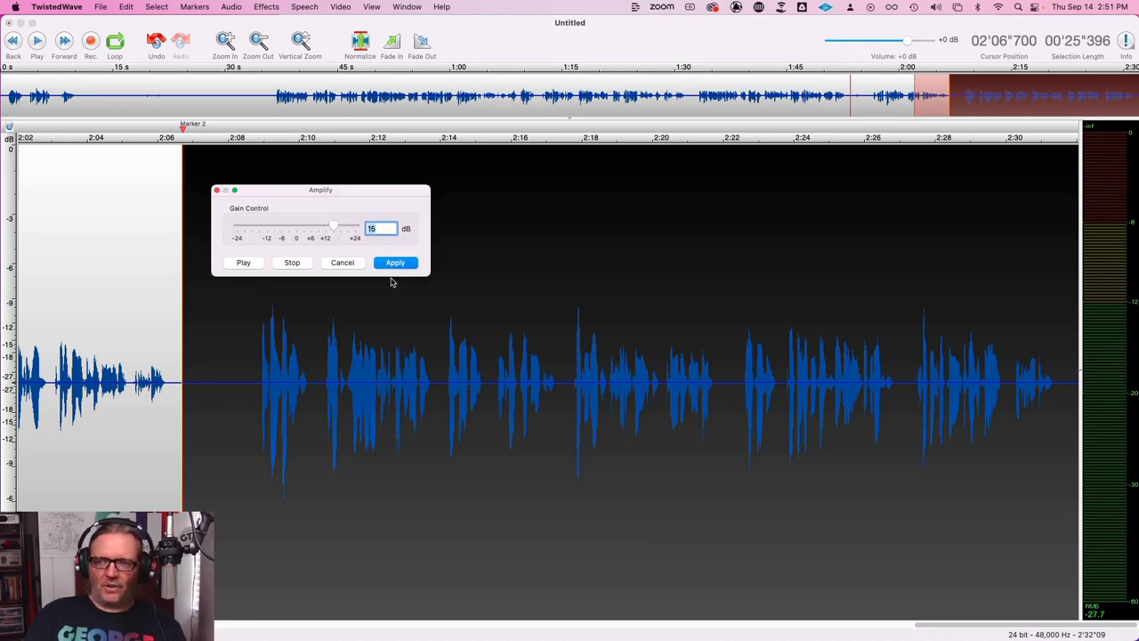
left_click(335, 227)
left_click_drag(334, 228, 268, 227)
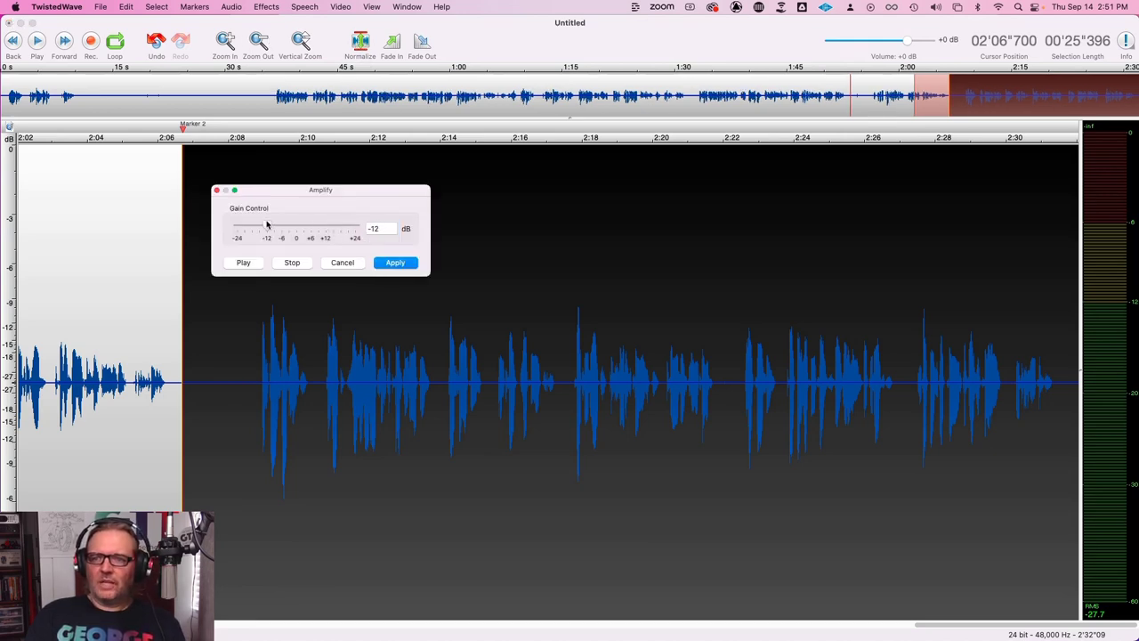
left_click(396, 264)
left_click(498, 432)
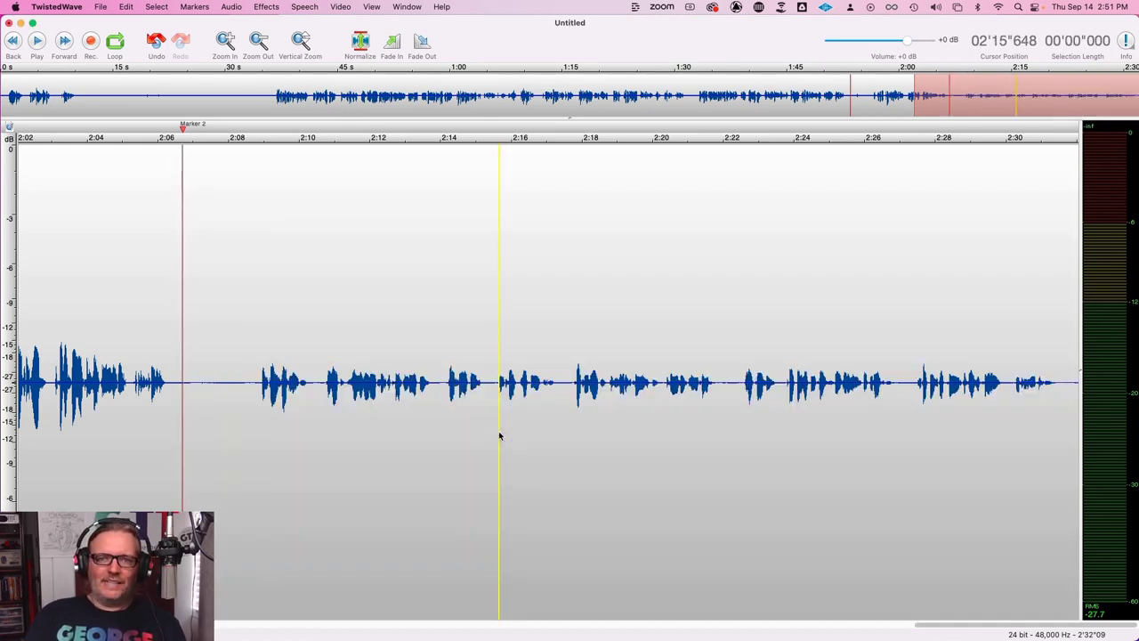
Play the -12 dB section from about 2:08 to check levels, then return to 2:08.
left_click(570, 396)
left_click(261, 387)
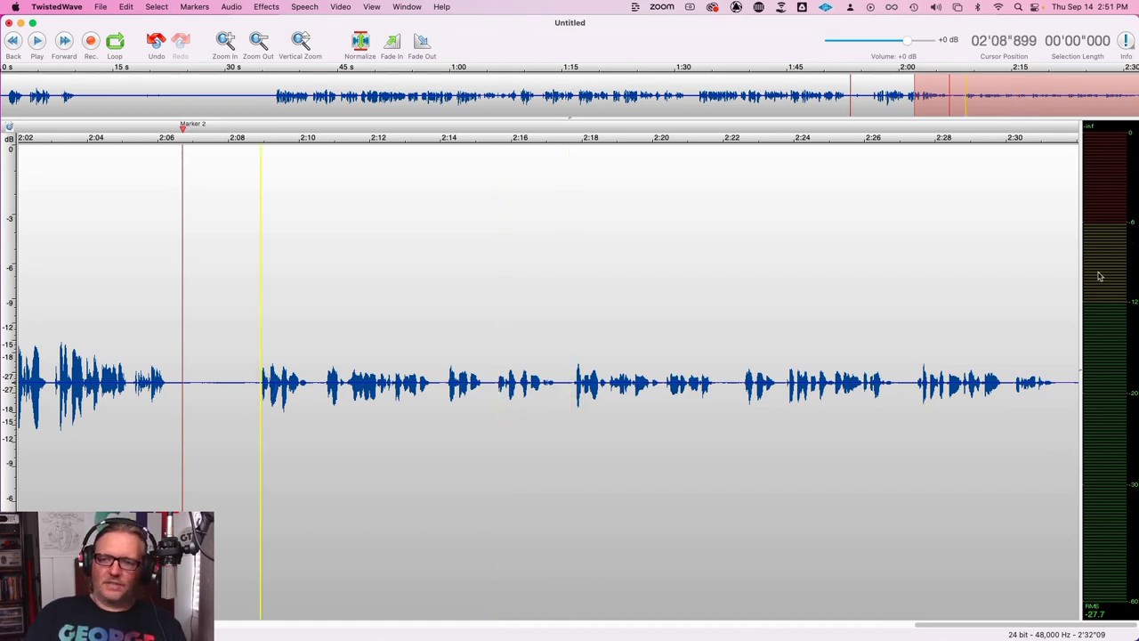
key("space")
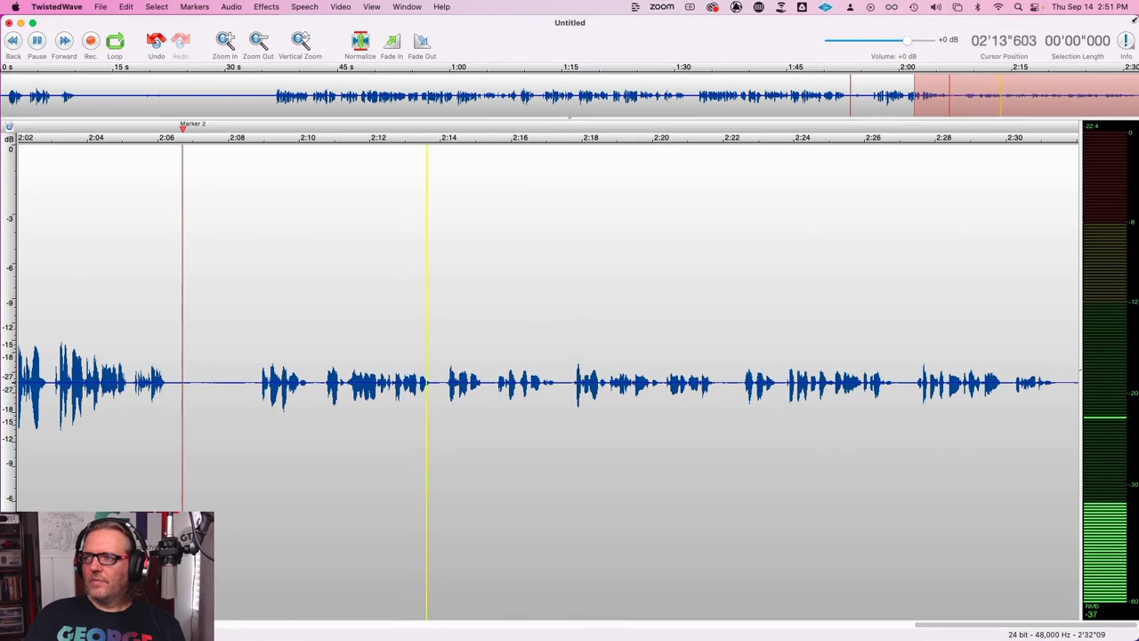
left_click_drag(1136, 18, 1089, 145)
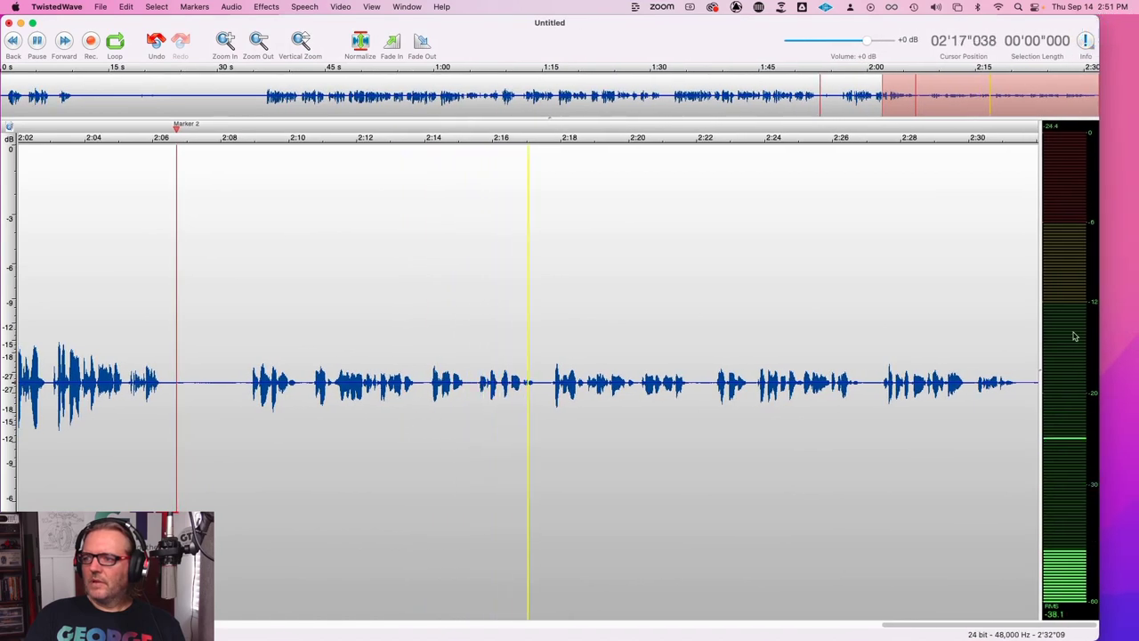
key("space")
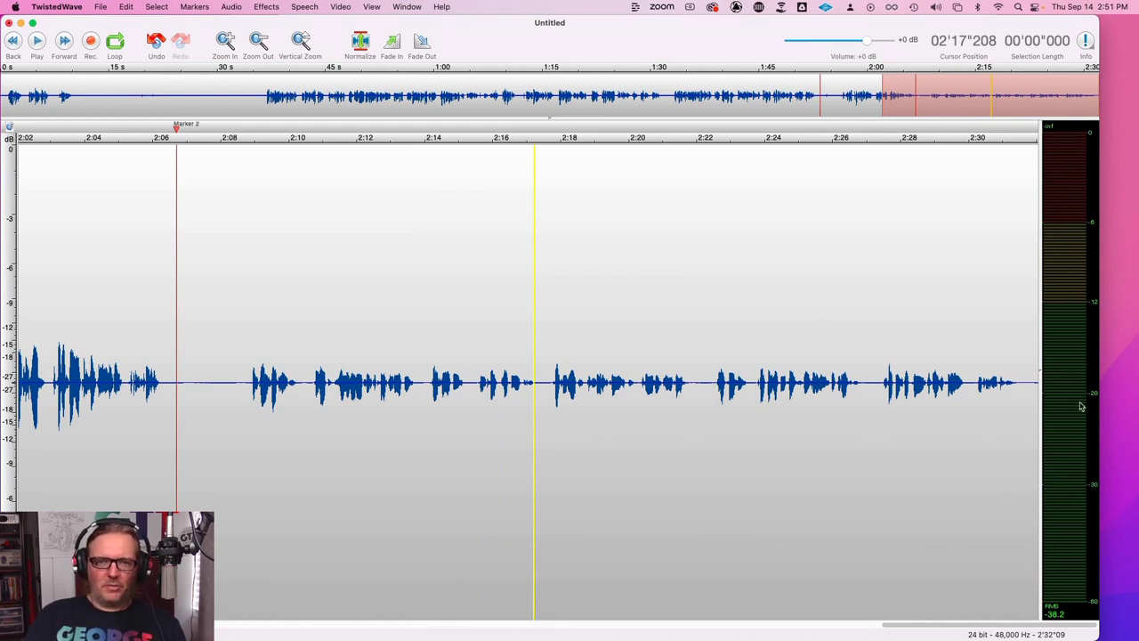
left_click(247, 383)
key("super+z")
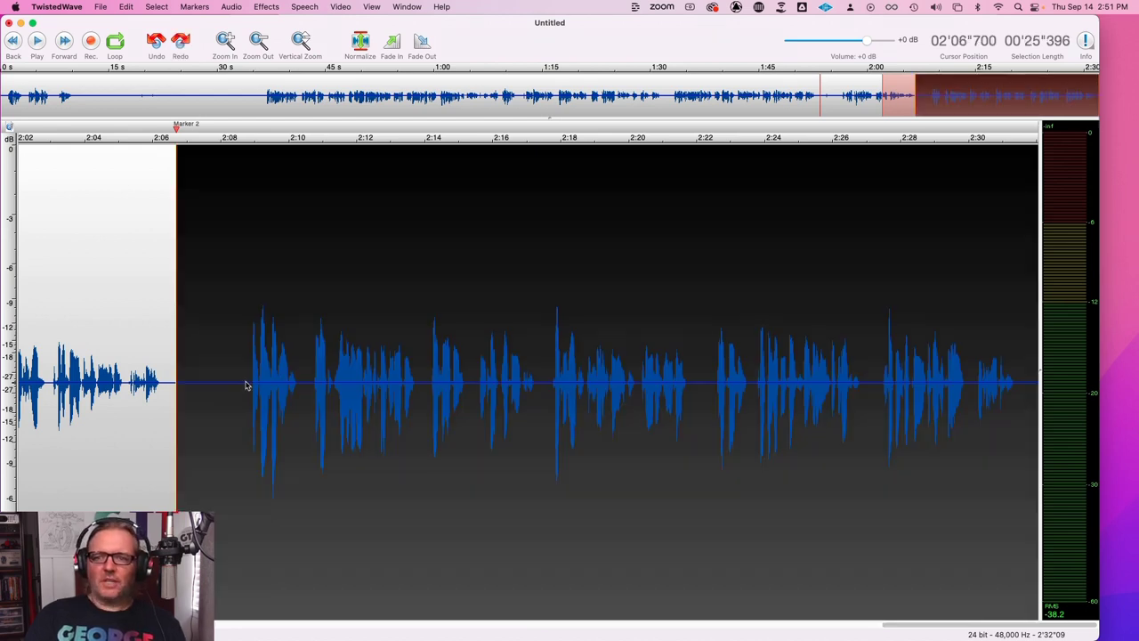
key("super+shift+z")
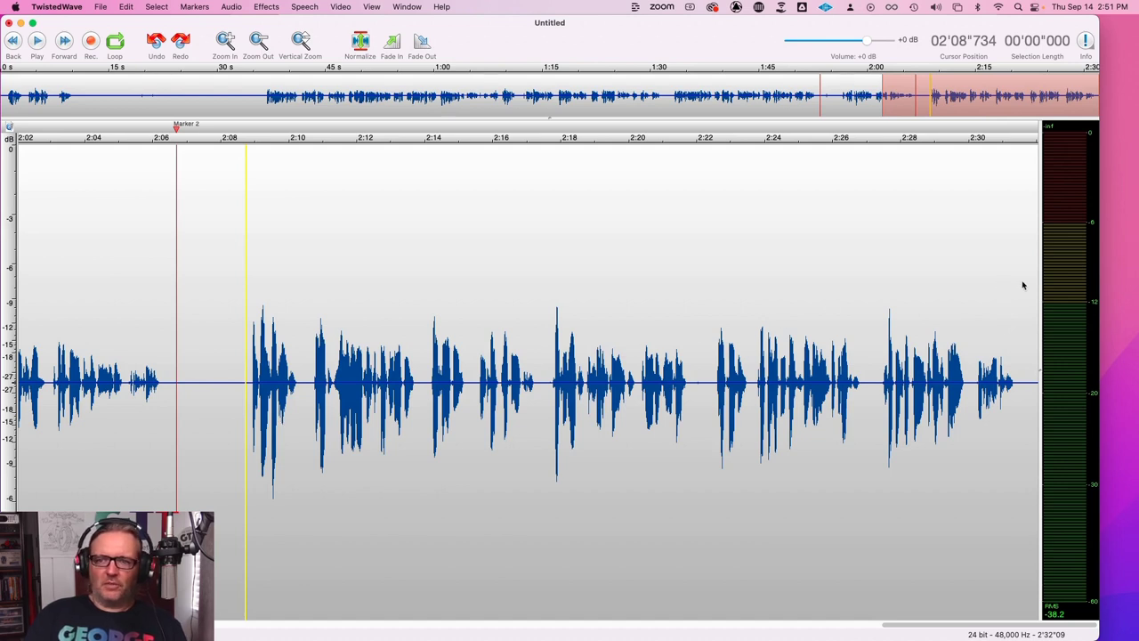
key("space")
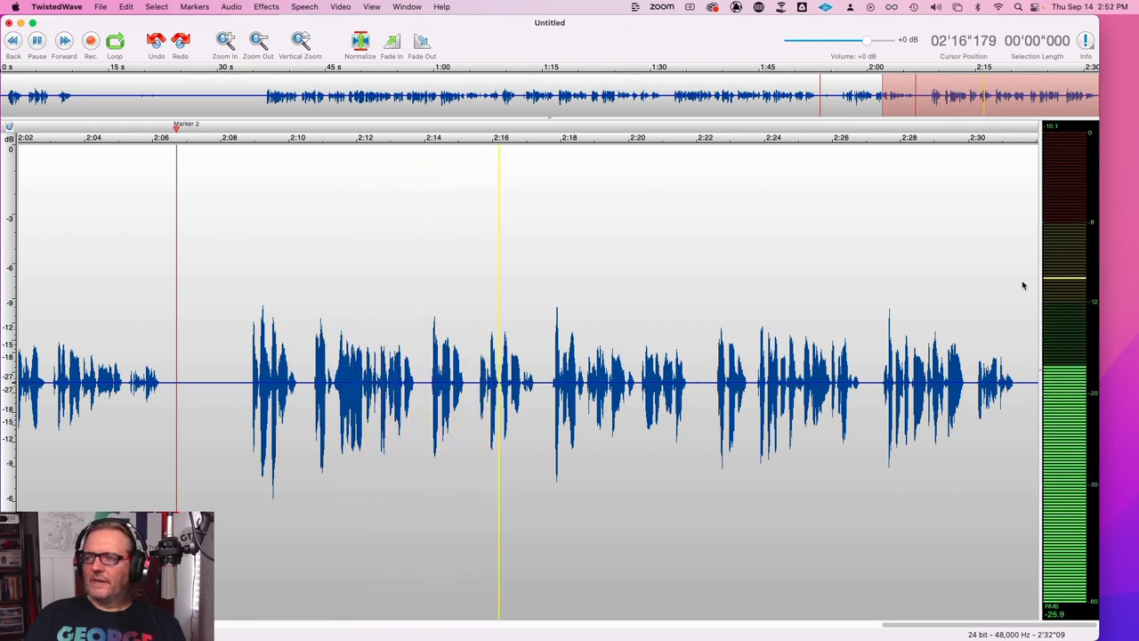
key("space")
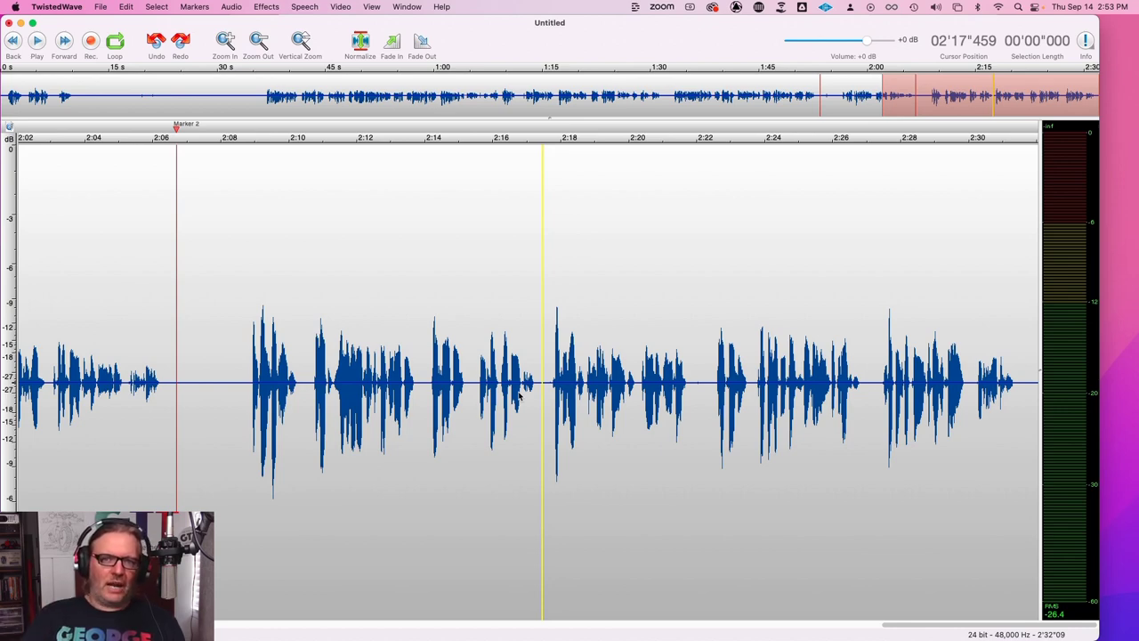
Select the whole 2'32"096 recording and open Amplify, with gain at -12 dB.
left_click(544, 380)
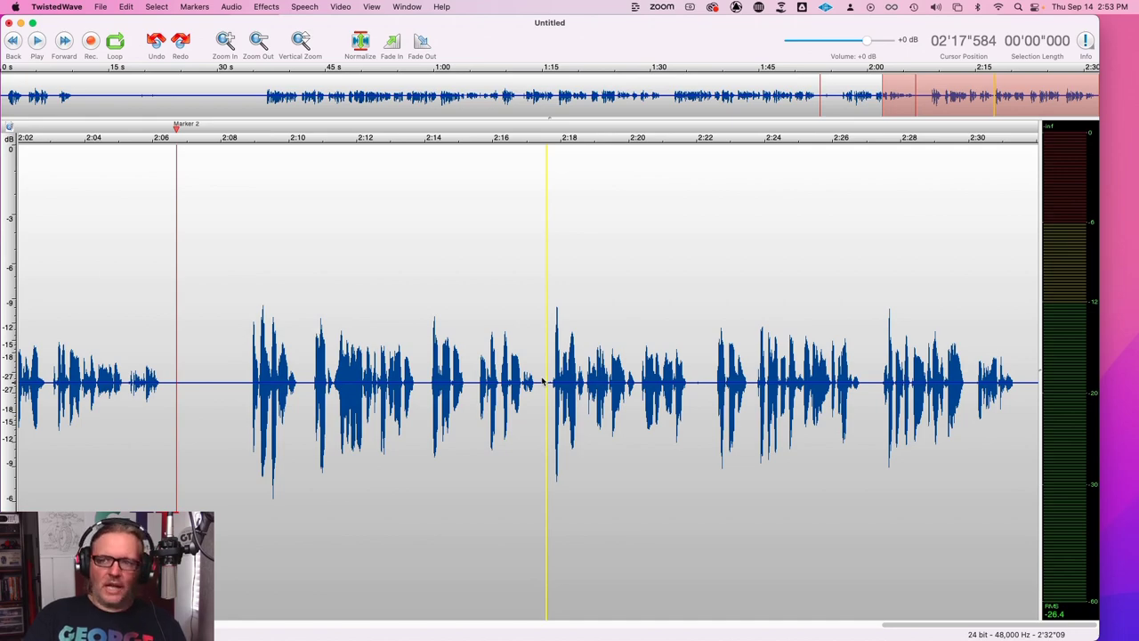
key("super+a")
key("super+l")
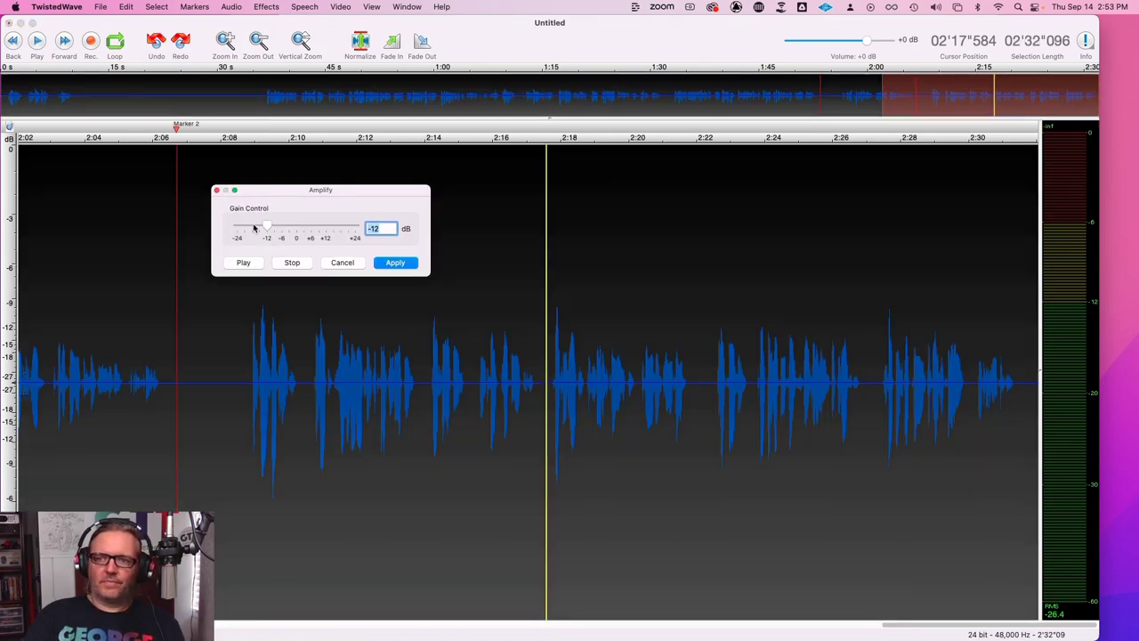